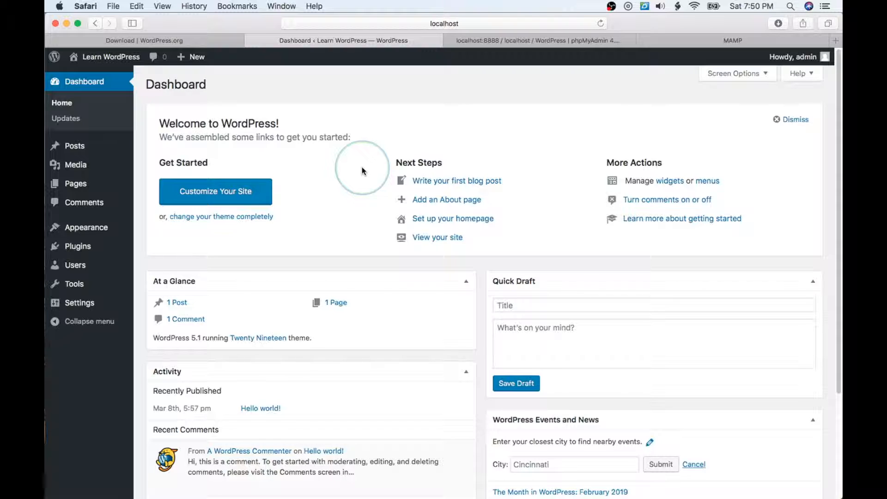
Step: Open the page for adding a new theme and browse the featured themes
mouse_move(107, 228)
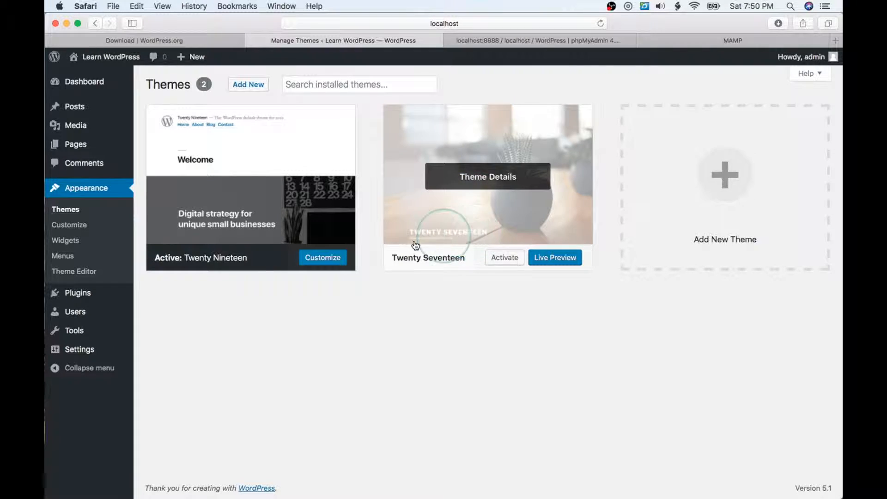
left_click(716, 171)
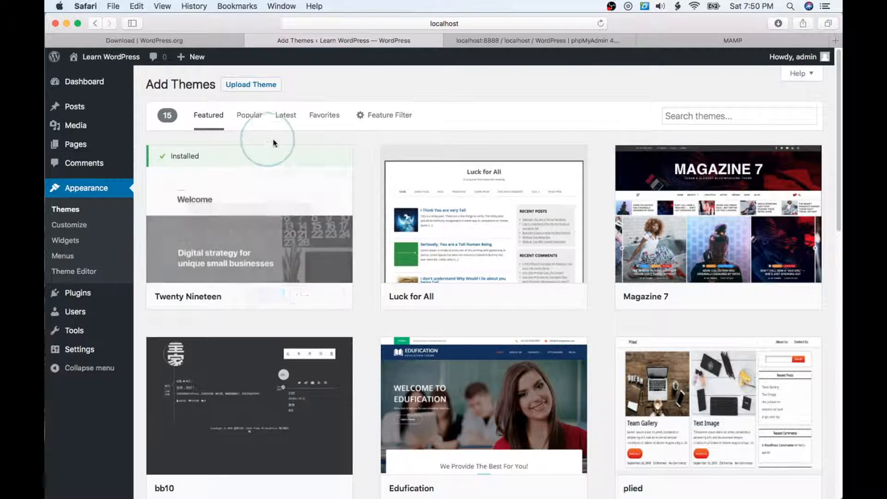
scroll(344, 179, "down", 3)
scroll(346, 181, "down", 1)
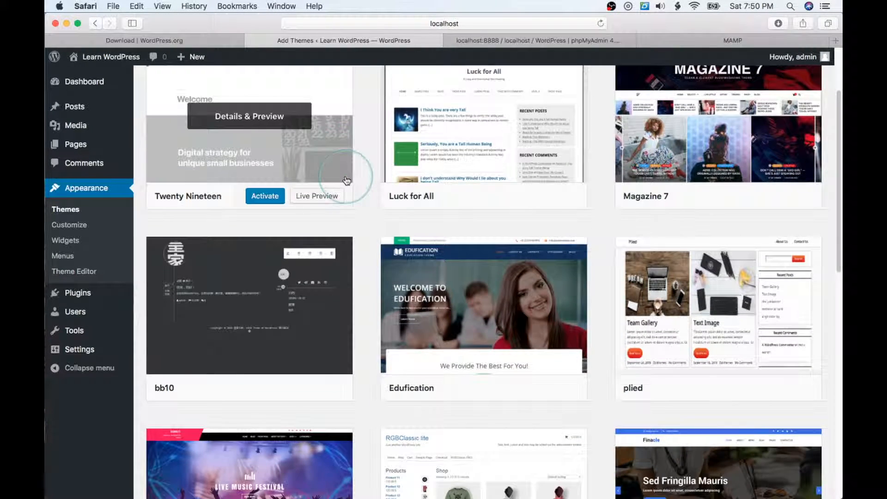
scroll(347, 180, "down", 12)
scroll(344, 180, "up", 16)
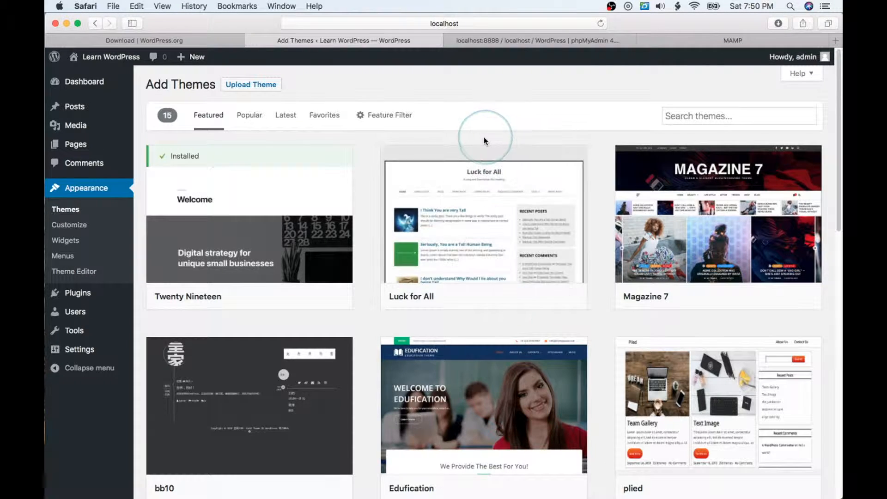
Step: Search the theme directory for "photography" and browse the matching themes
left_click(727, 114)
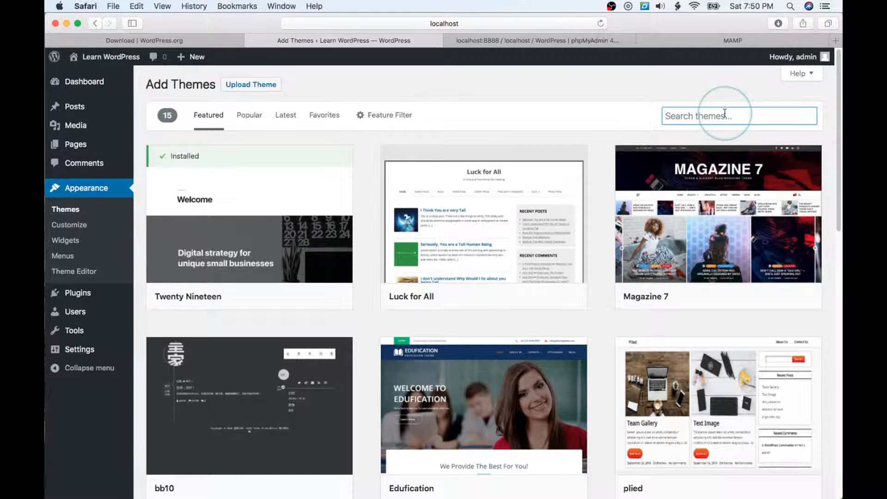
type("photography")
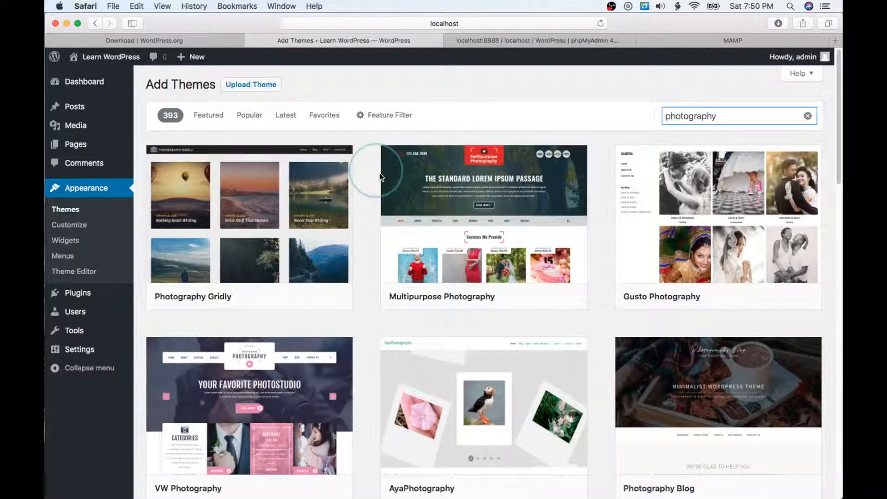
mouse_move(419, 218)
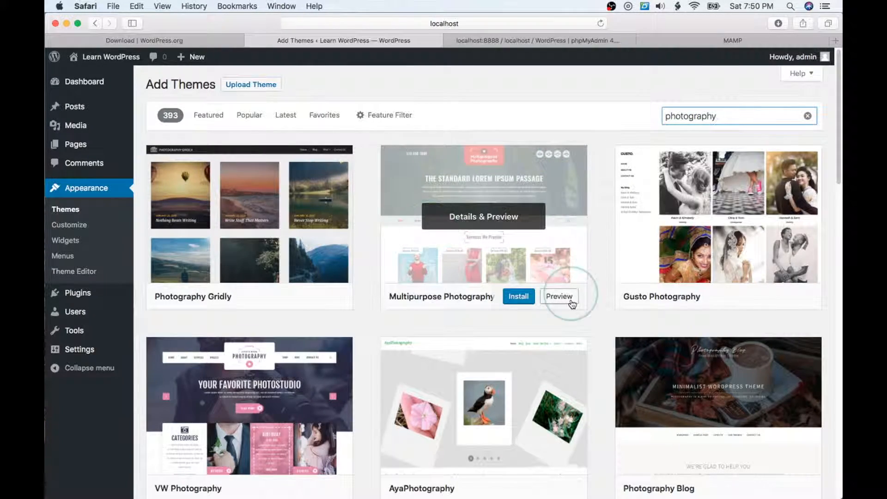
scroll(573, 308, "down", 6)
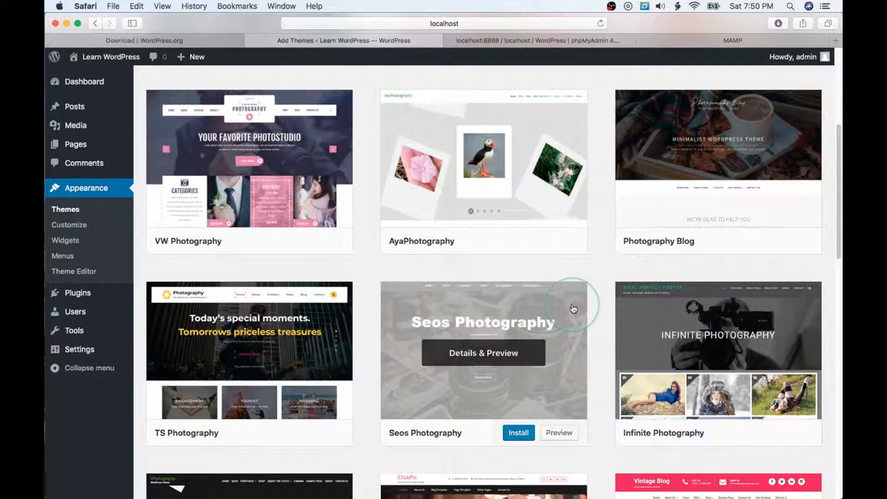
scroll(573, 309, "down", 7)
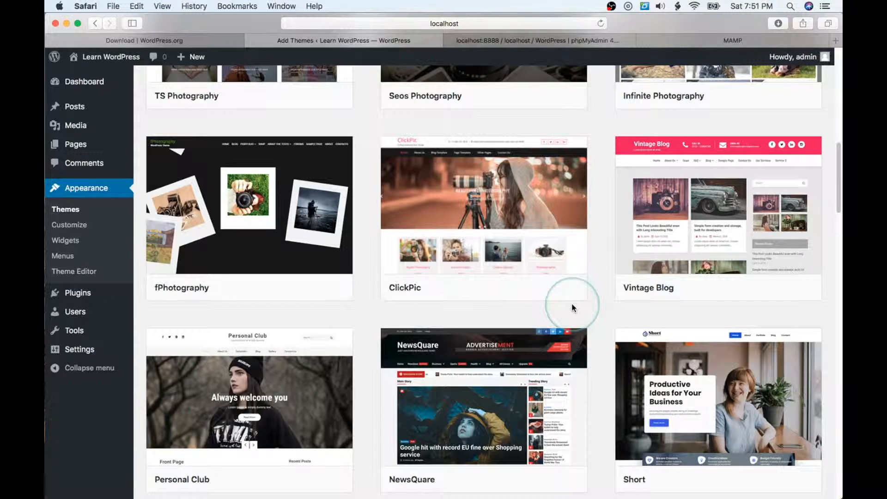
mouse_move(248, 393)
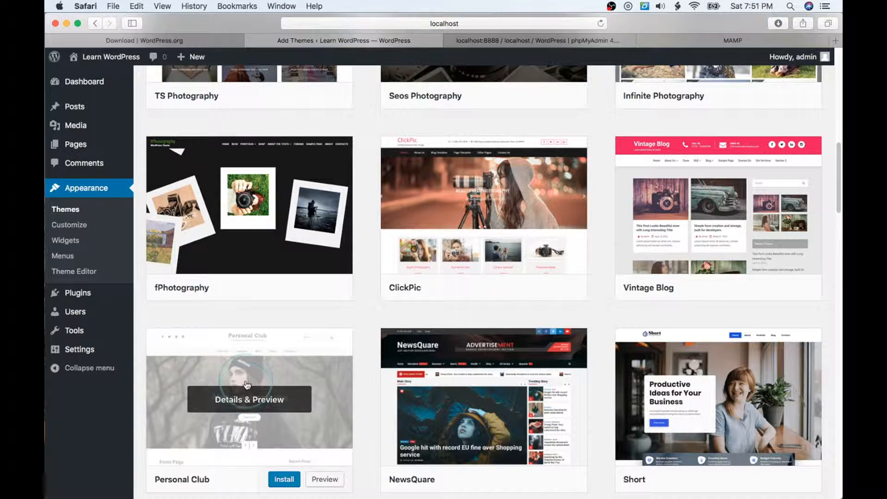
scroll(248, 384, "down", 1)
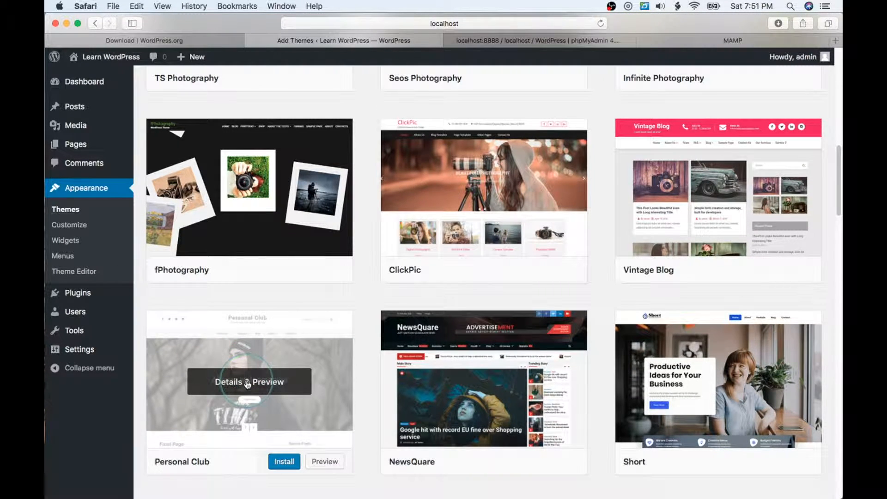
scroll(335, 284, "up", 15)
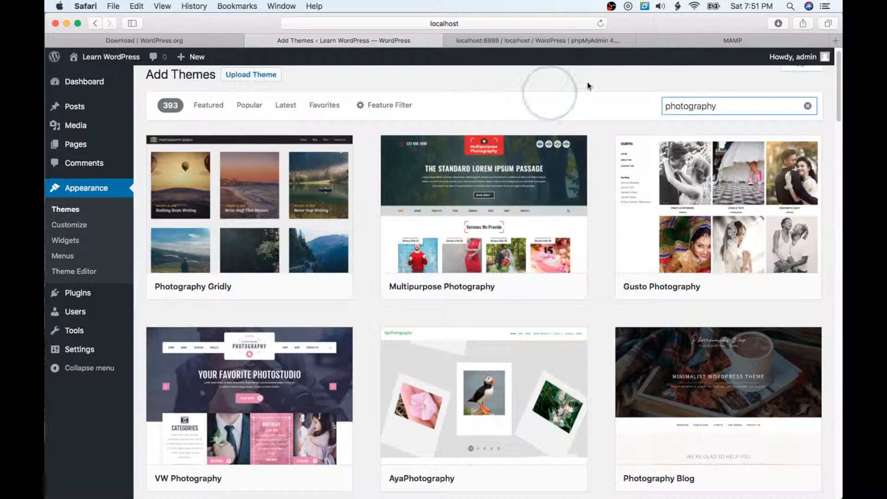
Step: Check the theme feature filter options, then search the themes for "photography" again
left_click(407, 106)
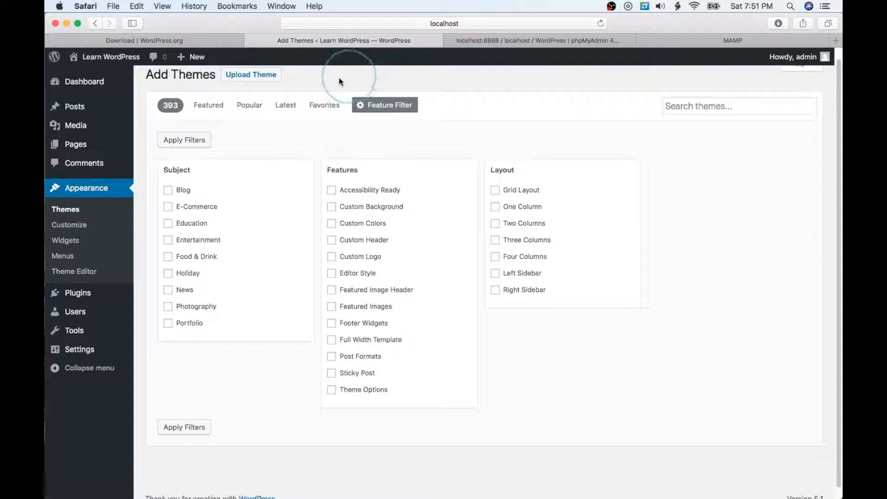
left_click(206, 107)
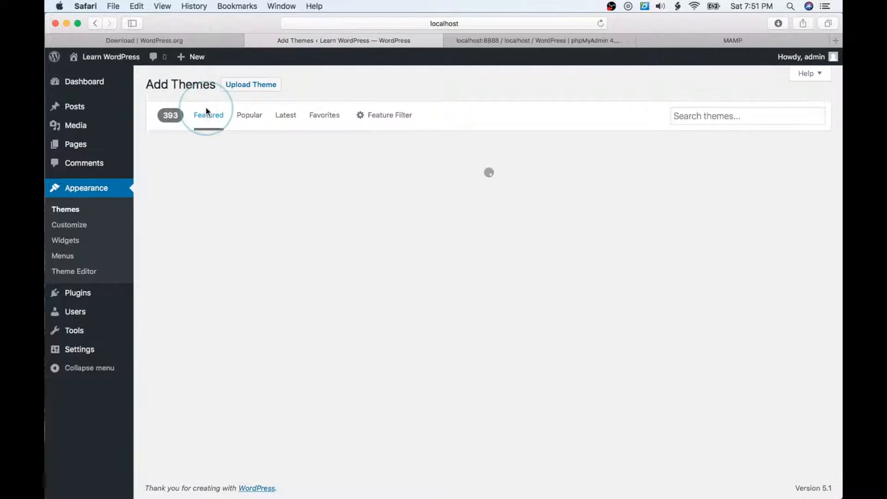
left_click(724, 114)
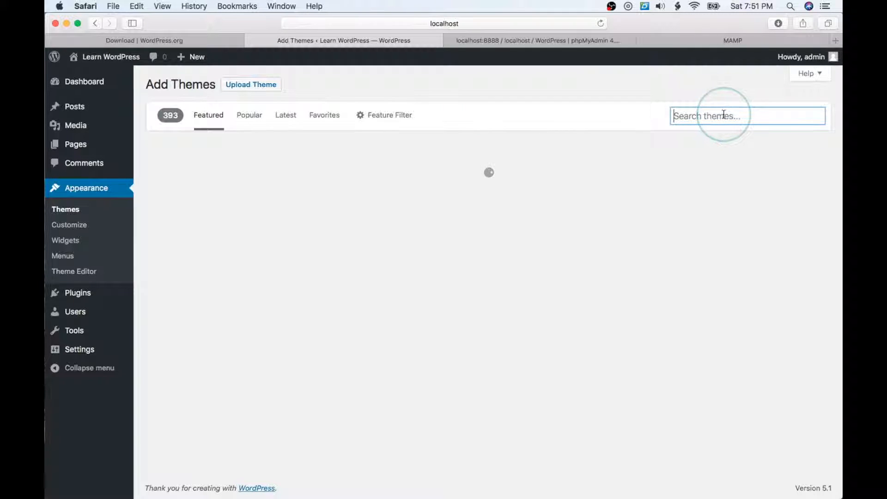
type("photography")
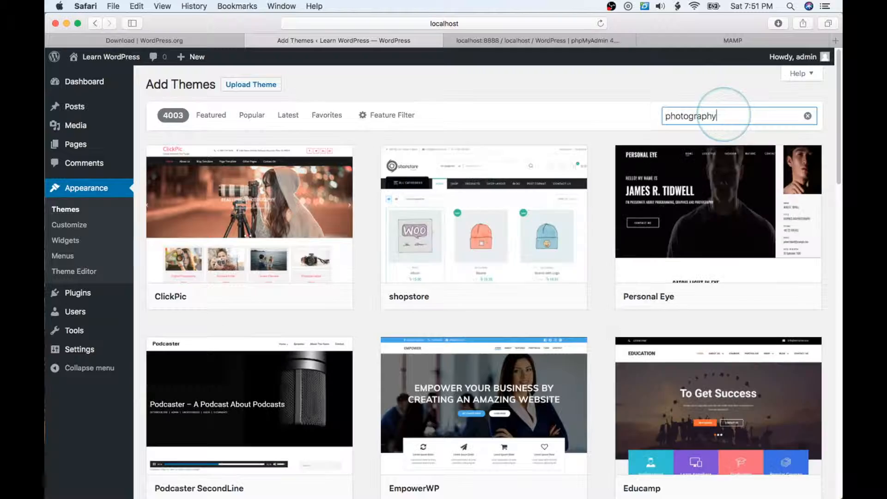
Step: Find the Personal Club theme in the search results, preview it, then install and activate it
scroll(307, 340, "down", 3)
scroll(307, 342, "down", 4)
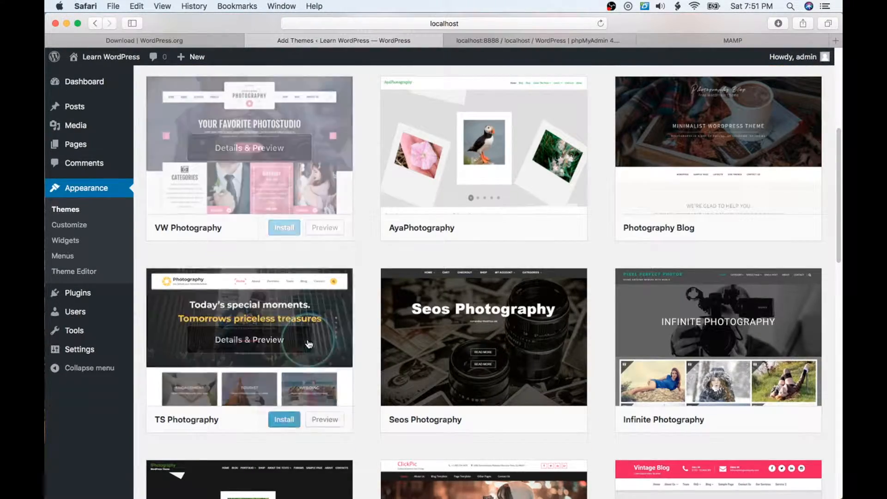
scroll(308, 343, "down", 2)
scroll(309, 344, "down", 3)
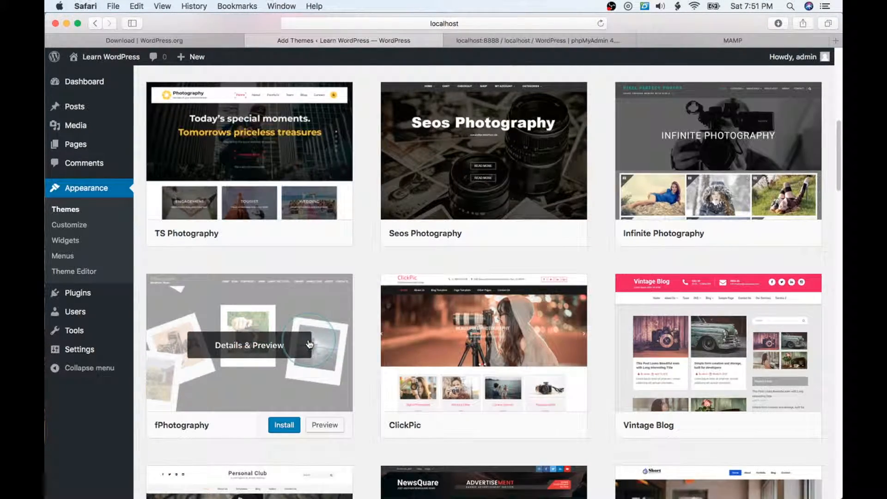
scroll(309, 344, "down", 1)
scroll(310, 344, "down", 4)
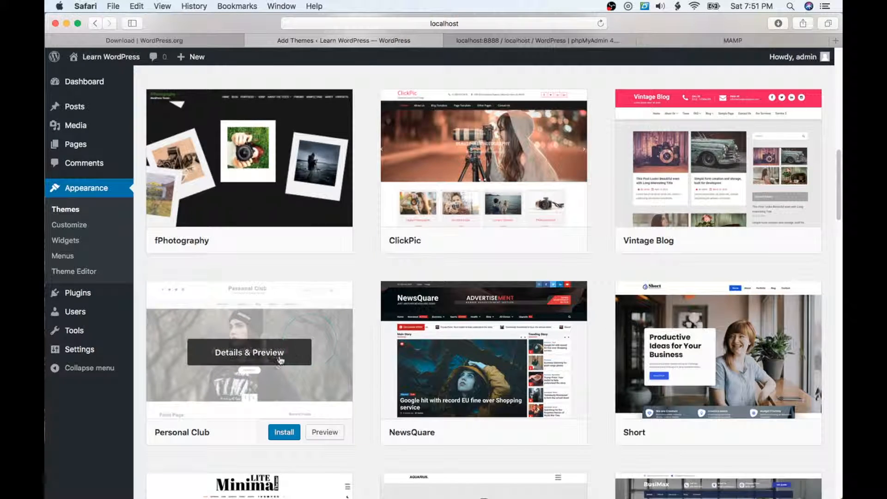
left_click(244, 355)
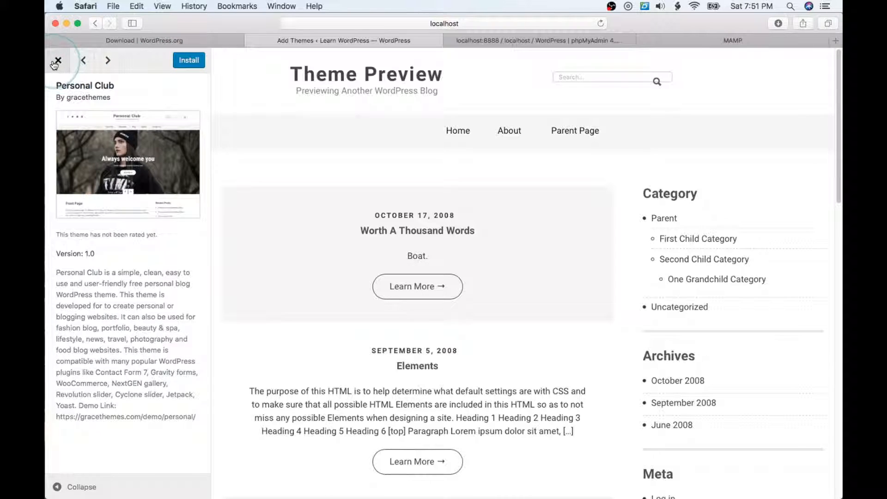
left_click(194, 61)
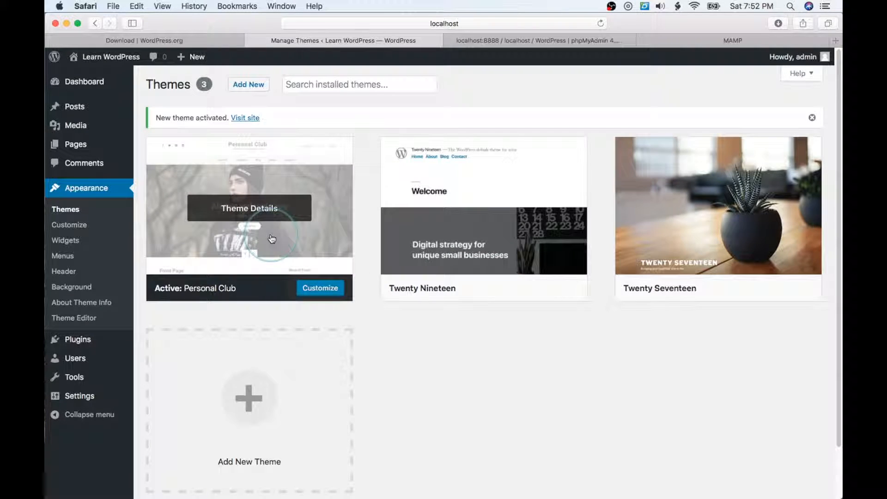
Step: Return to the dashboard, open the live site in a new browser tab and look over its home page
mouse_move(82, 86)
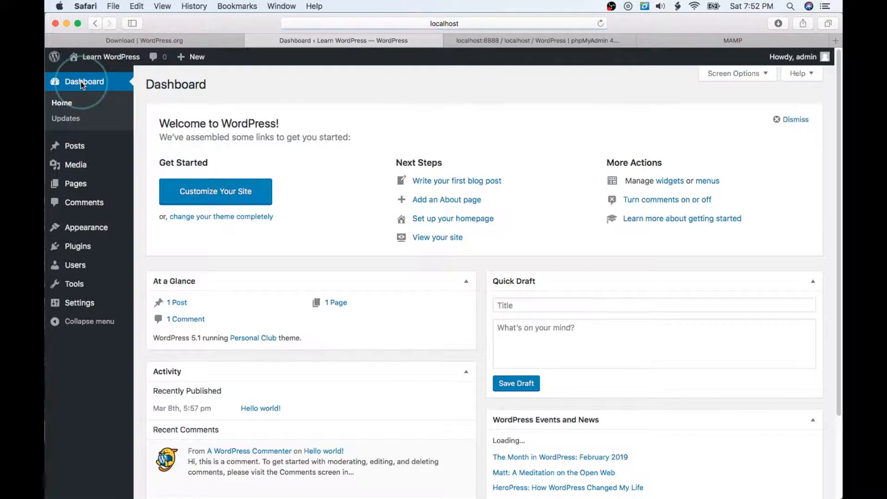
mouse_move(79, 55)
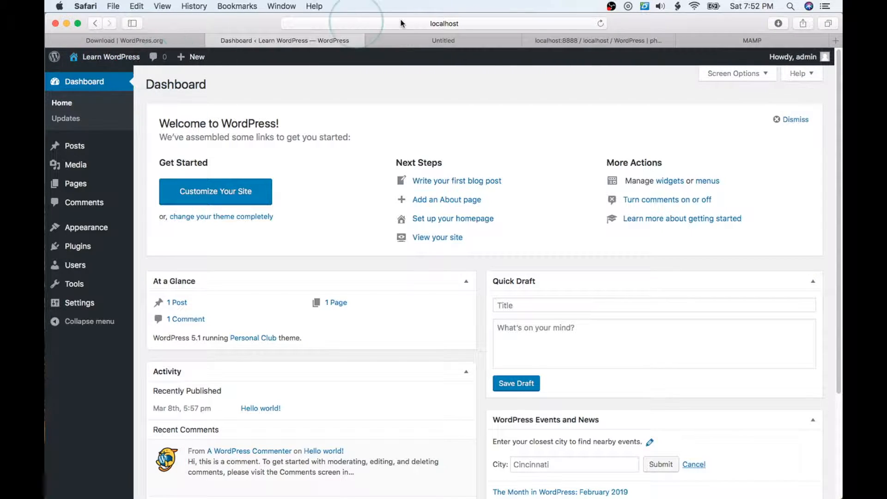
left_click(423, 40)
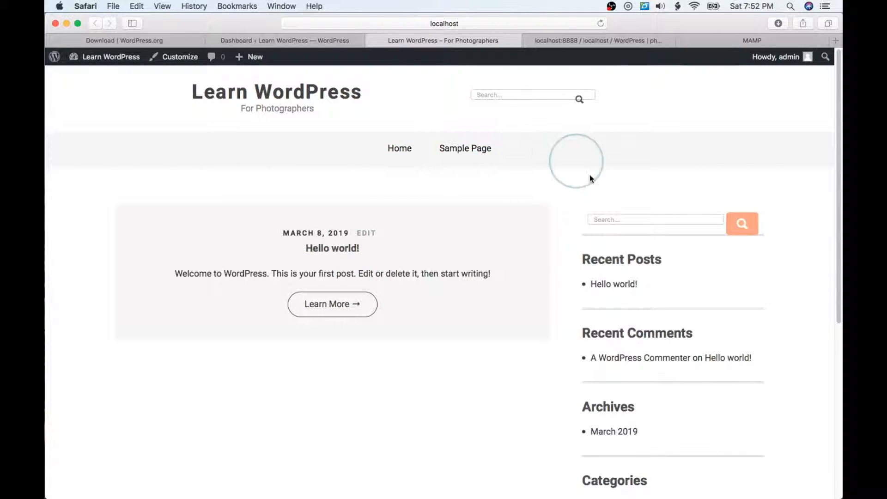
scroll(601, 241, "down", 6)
scroll(601, 243, "up", 6)
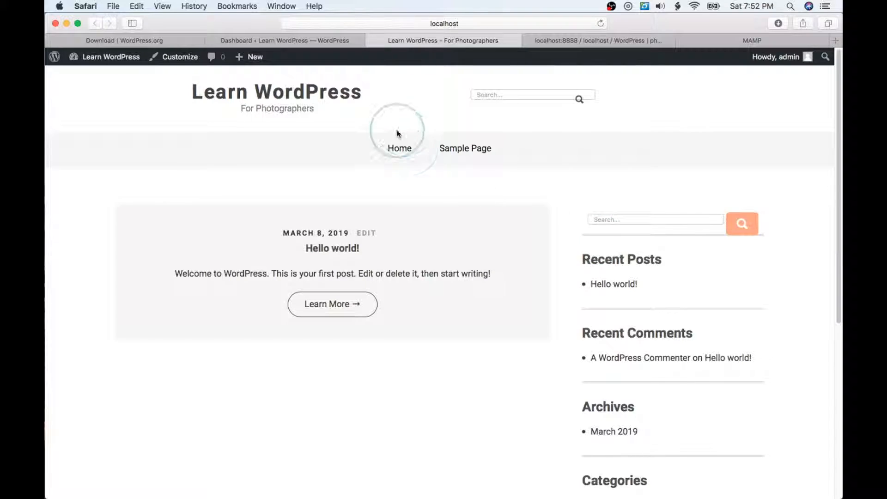
Step: Open the site's Sample Page and look through its content and sidebar
left_click(470, 152)
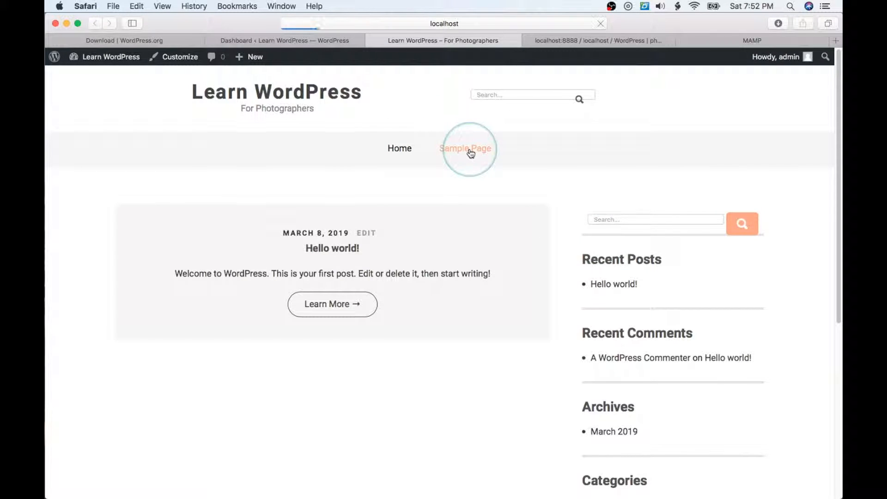
scroll(465, 173, "down", 4)
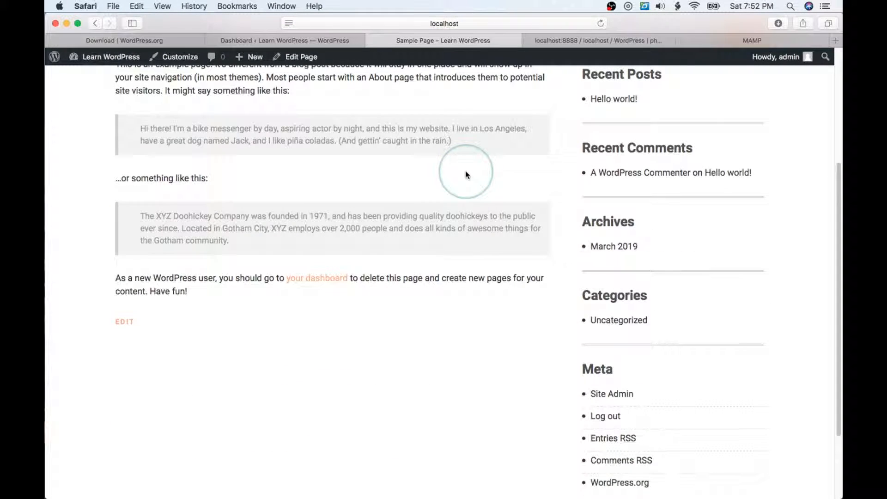
scroll(468, 178, "up", 4)
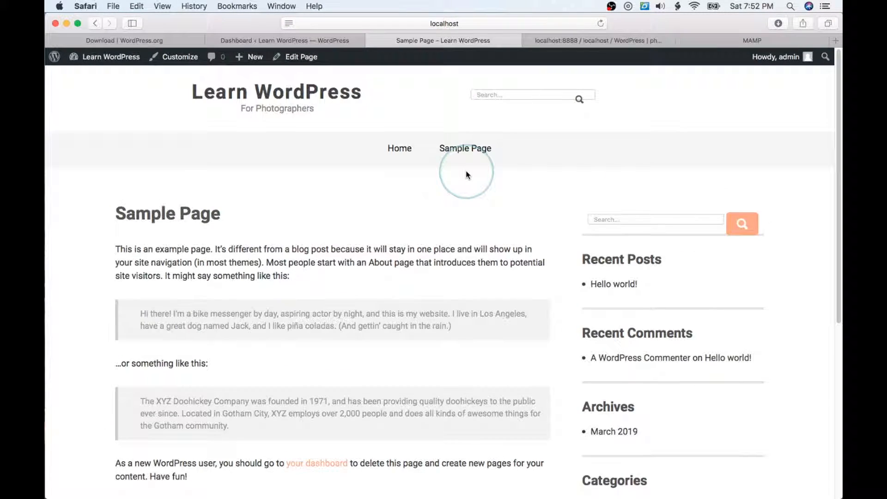
Step: Compare the dashboard with the live site, then open the installed themes page from the dashboard
left_click(304, 41)
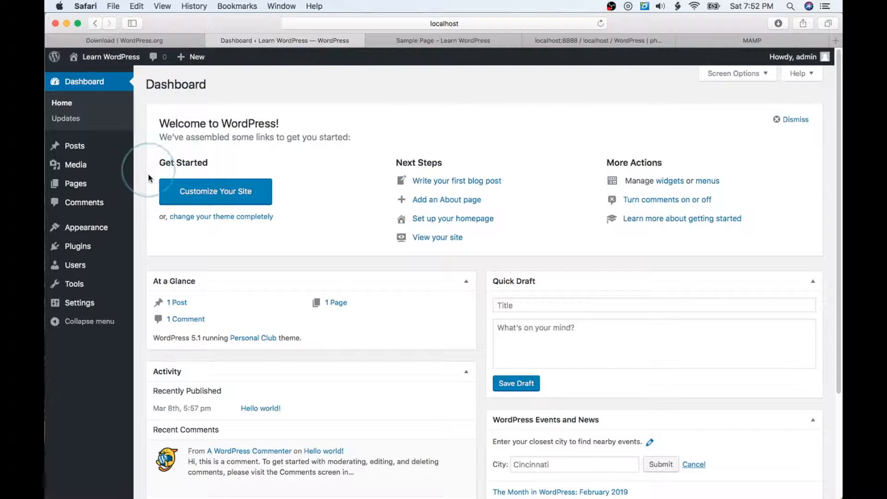
left_click(443, 40)
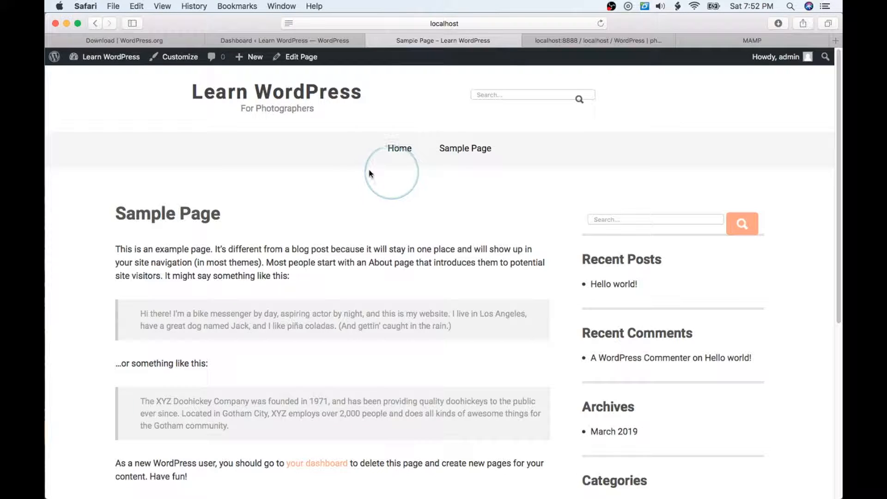
left_click(312, 41)
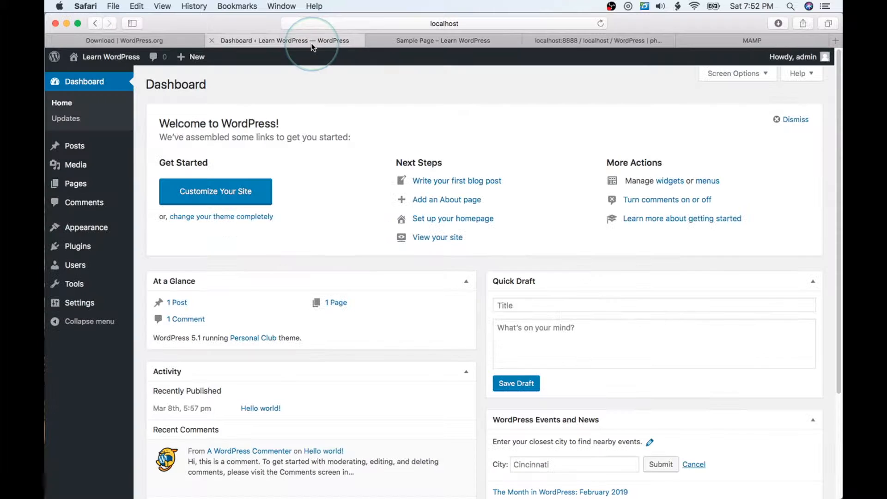
mouse_move(60, 227)
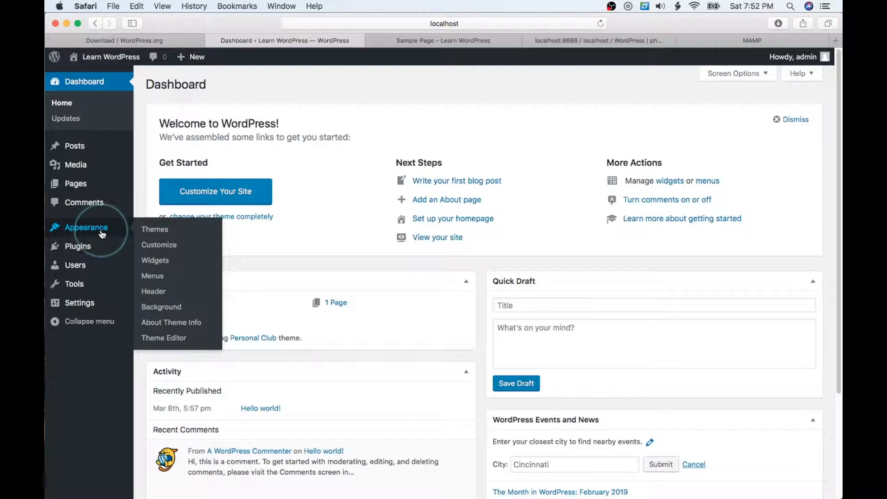
left_click(160, 231)
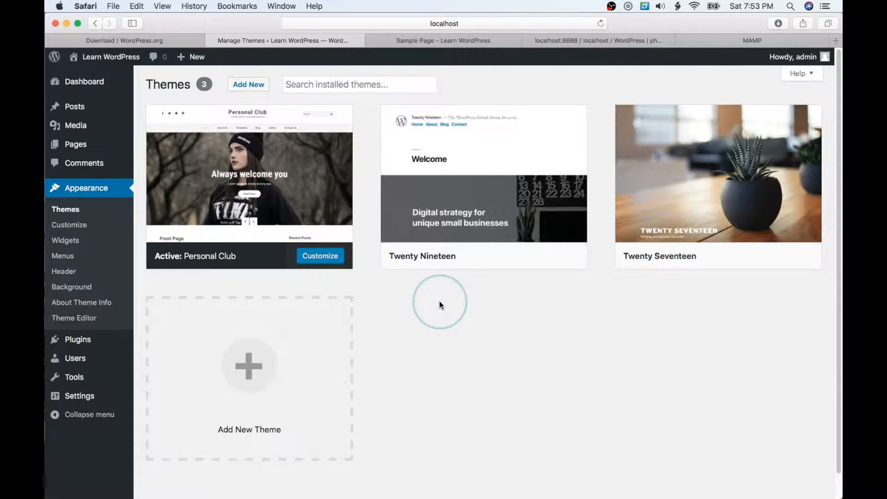
Step: Switch to Firefox to view the Himalayas theme demo
mouse_move(46, 162)
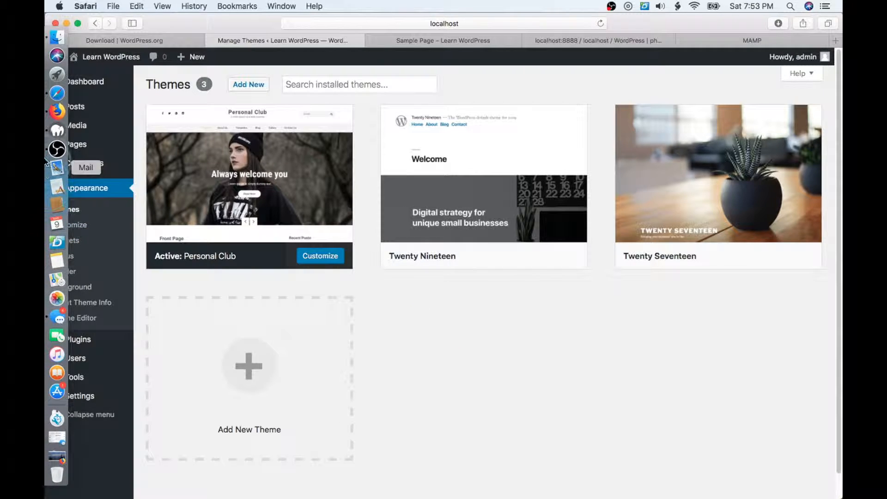
left_click(58, 111)
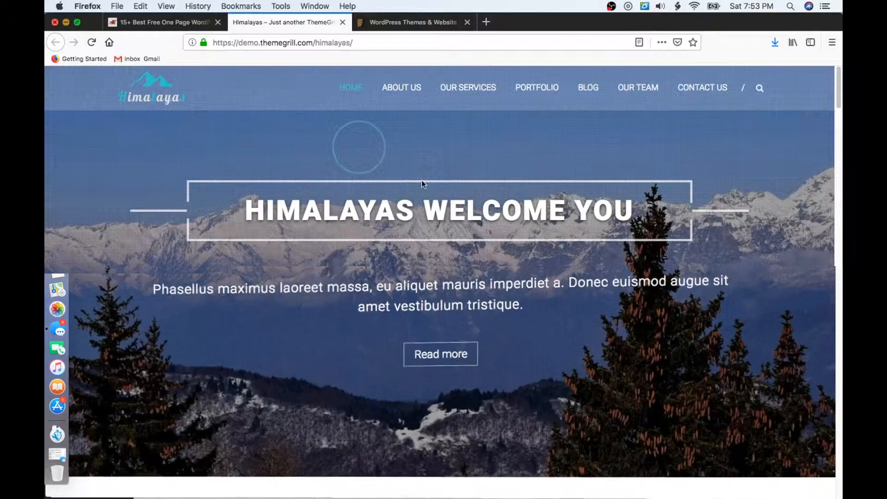